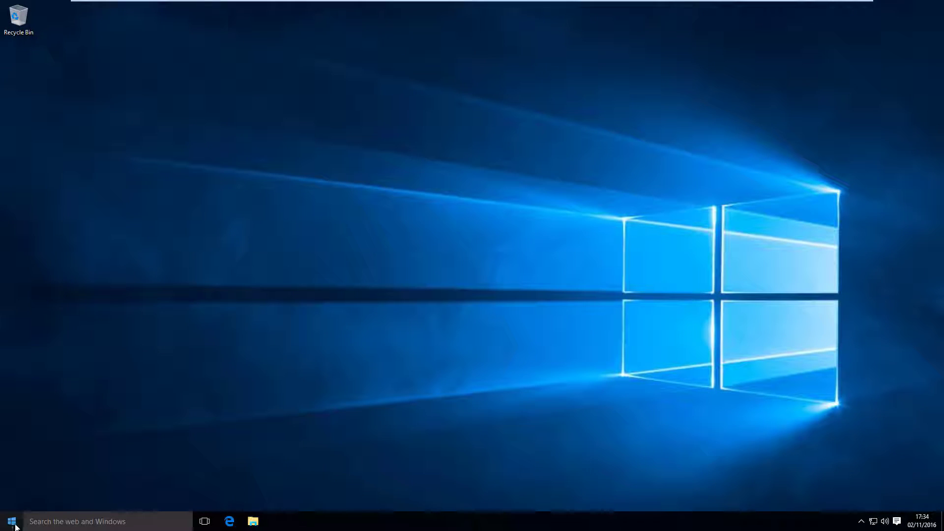
- Launch ProStructures V8i from the Start menu and wait for its File Open dialog
left_click(12, 521)
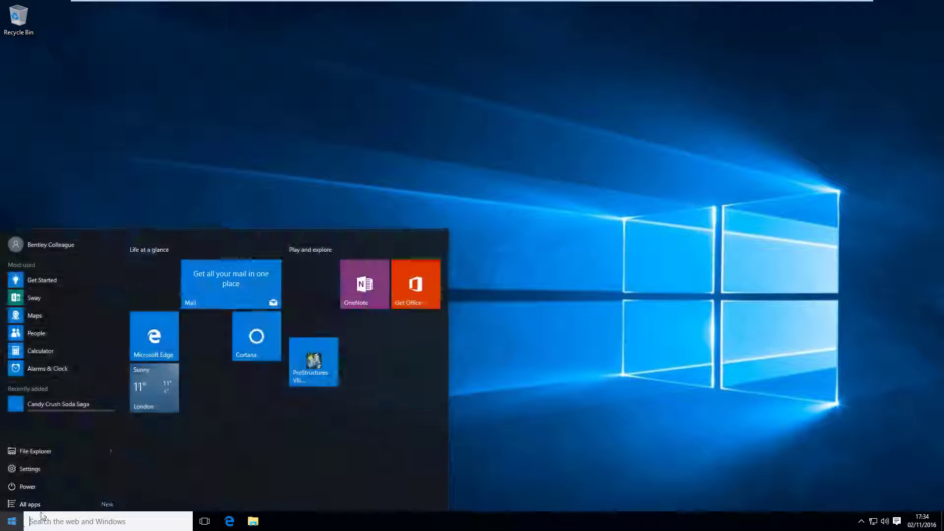
left_click(307, 358)
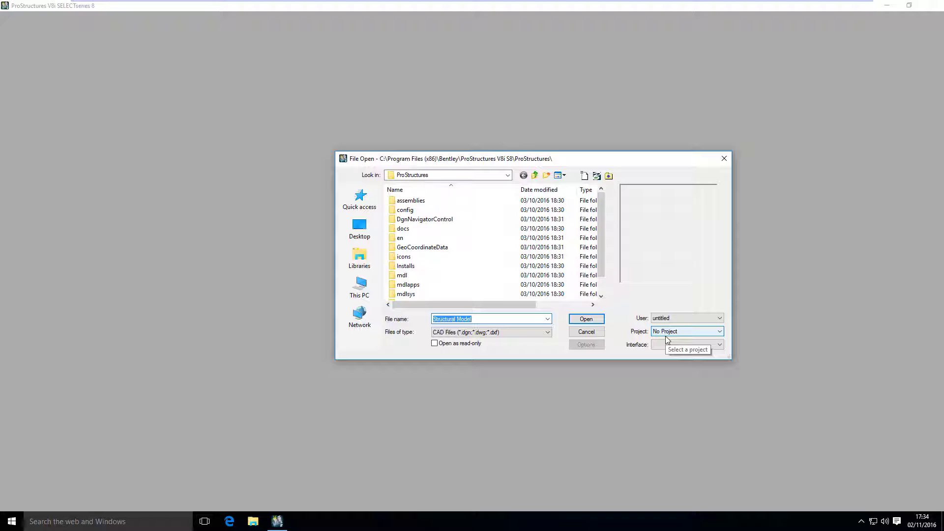
- Create a new project named NewProject from the Project dropdown's New... option
left_click(667, 332)
left_click(658, 351)
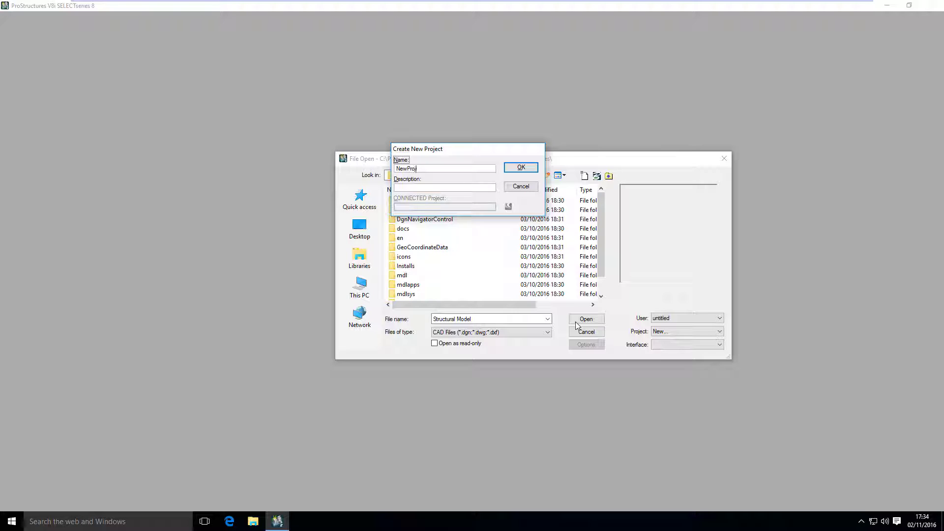
key("Tab")
type("NewProje")
left_click(519, 168)
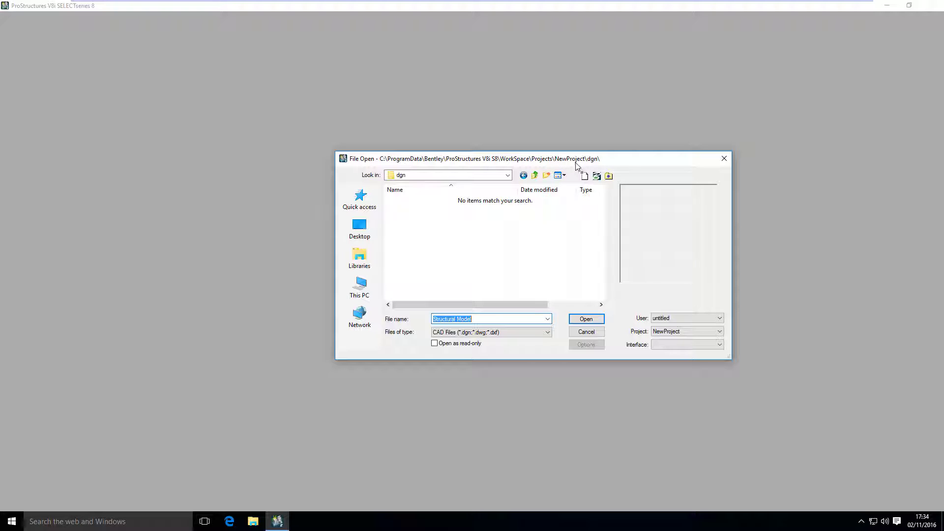
left_click(508, 176)
left_click(445, 344)
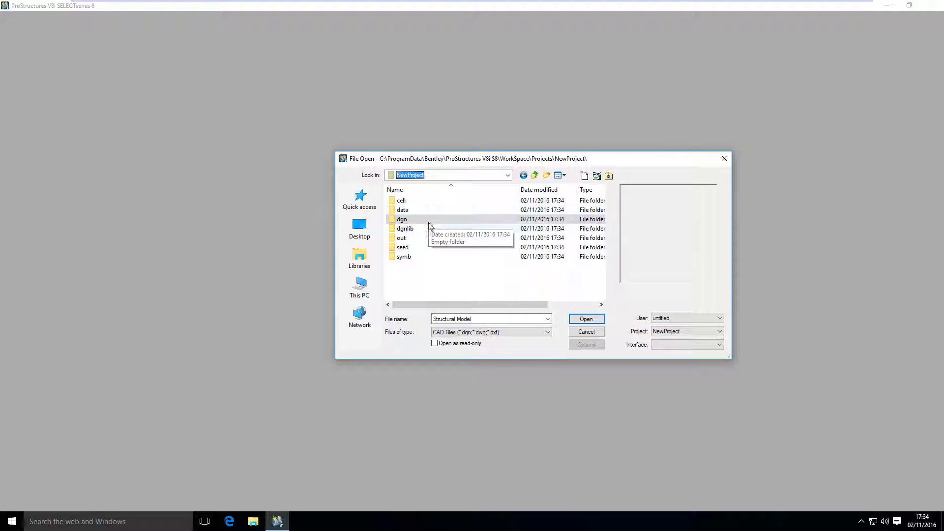
left_click(414, 221)
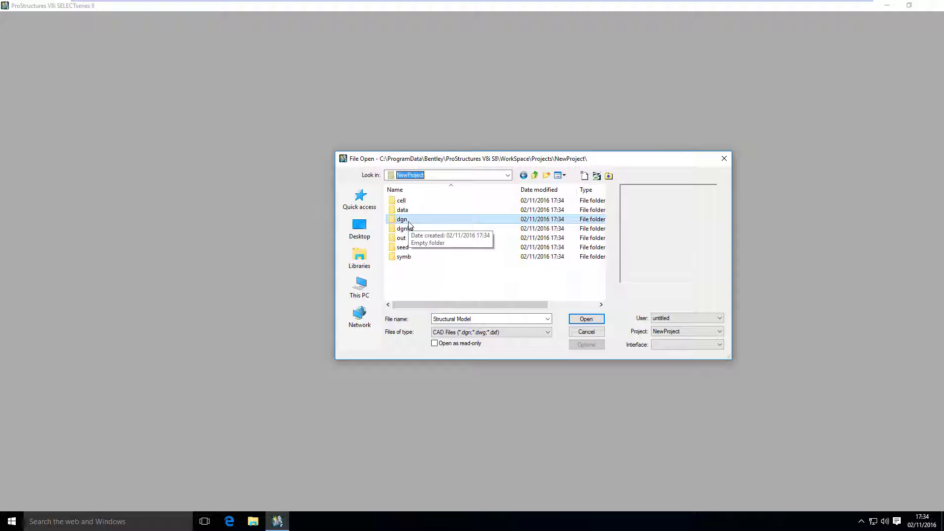
double_click(408, 222)
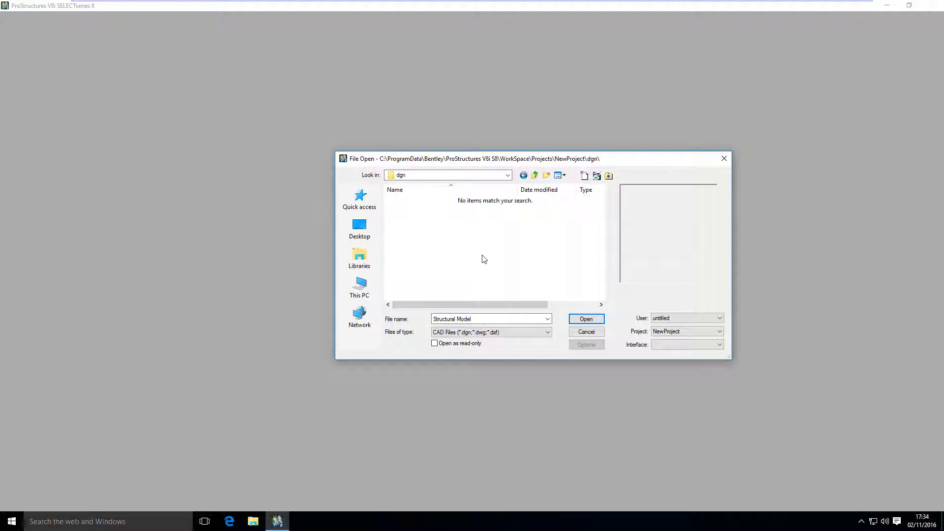
- Start a new design file named Structural Model and browse the seed file location
left_click(585, 178)
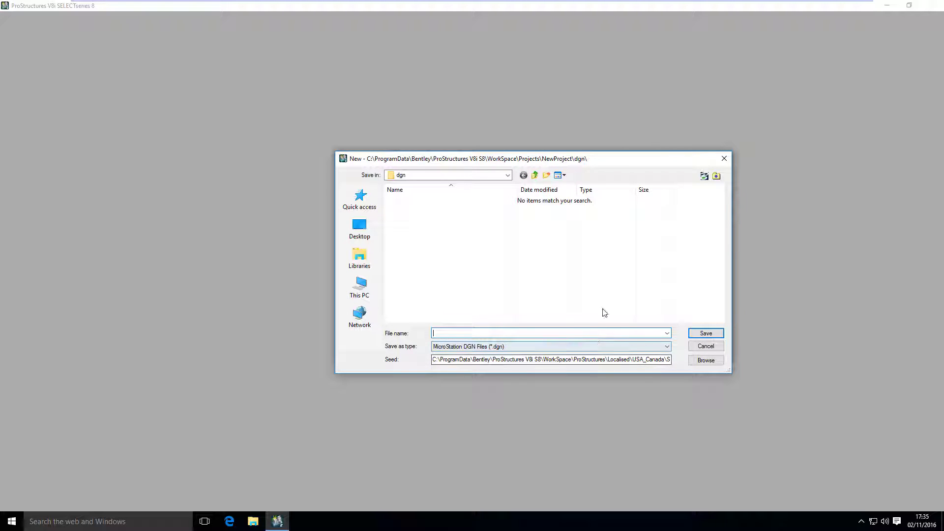
type("Structural Model")
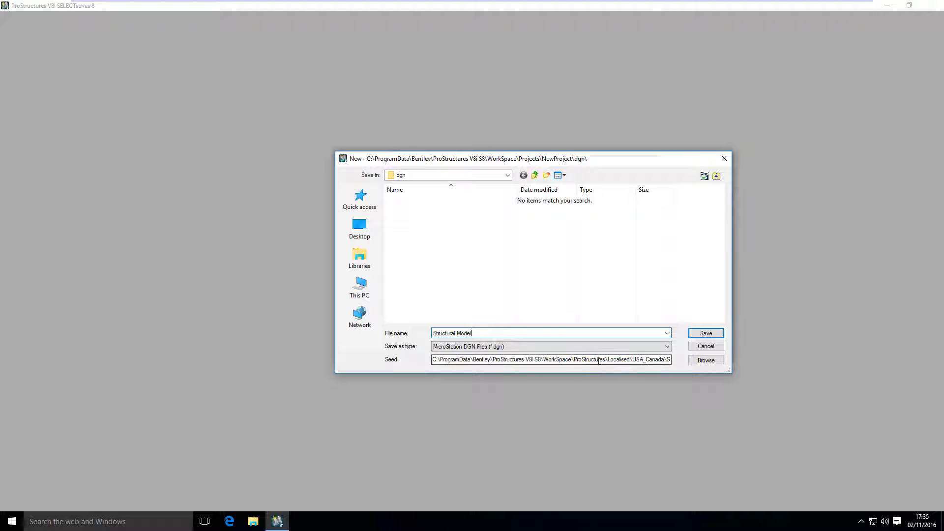
left_click_drag(598, 359, 706, 372)
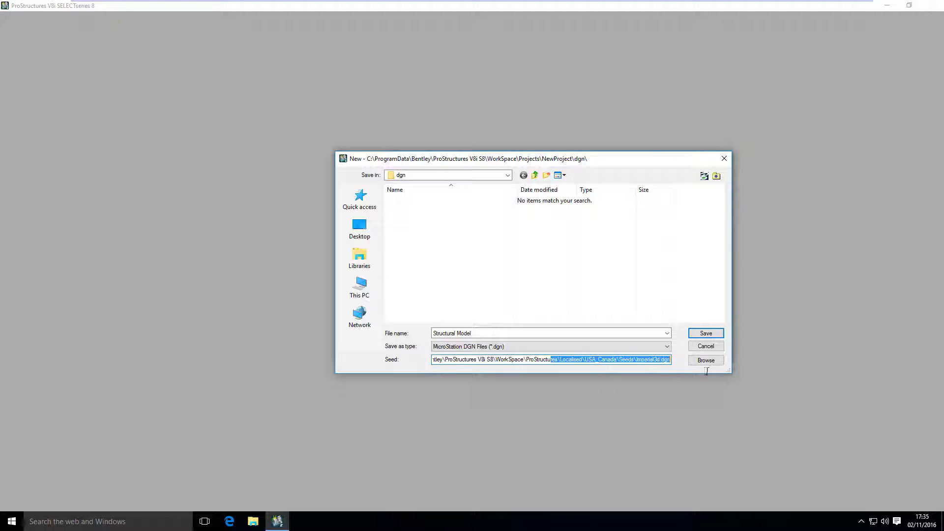
left_click(613, 363)
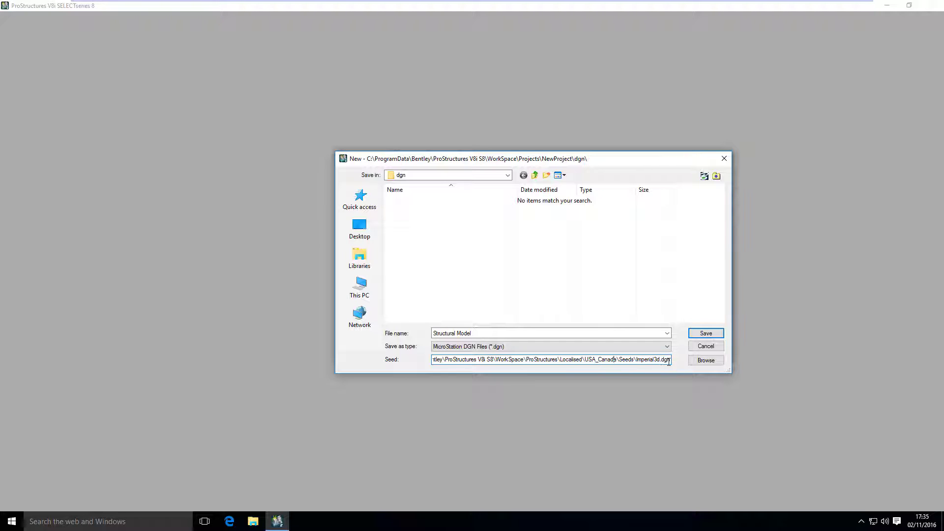
left_click(705, 360)
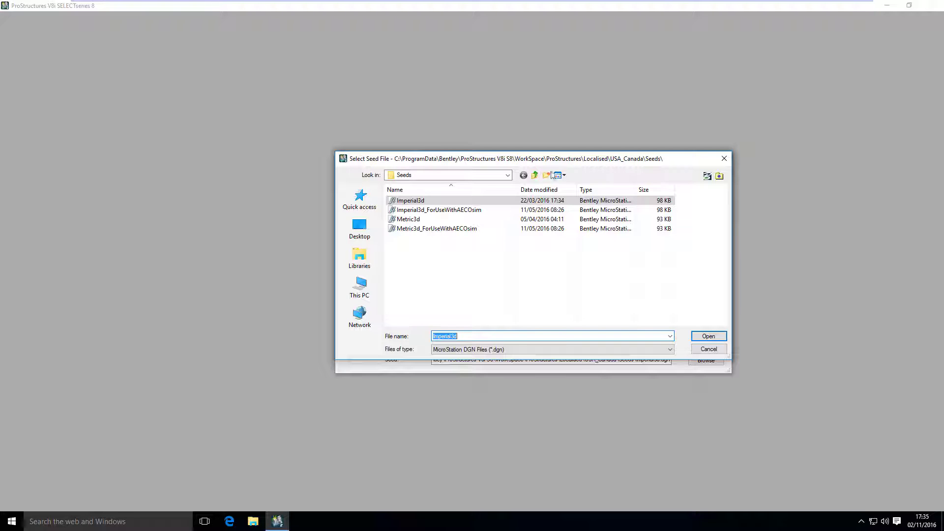
- Keep the Imperial3d seed, save Structural Model.dgn in NewProject's dgn folder, and open it
left_click(535, 175)
left_click(534, 175)
left_click(523, 175)
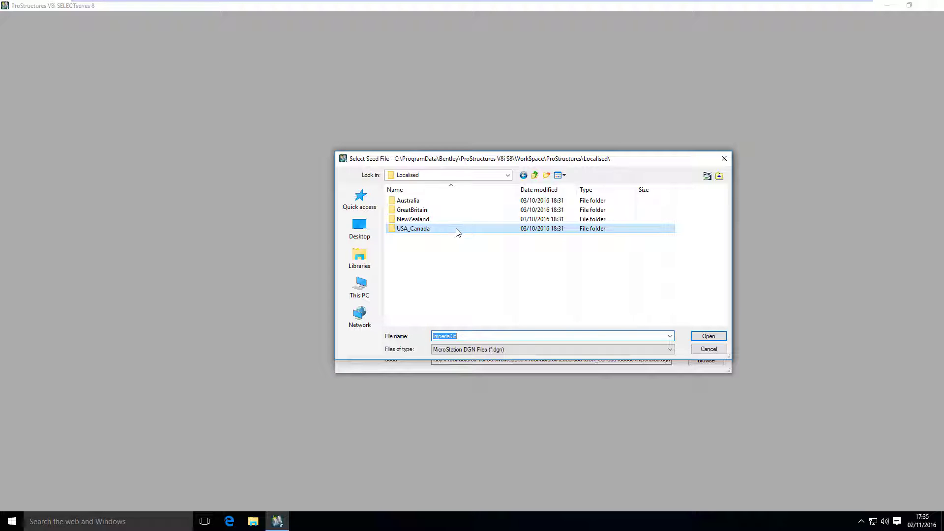
left_click(709, 349)
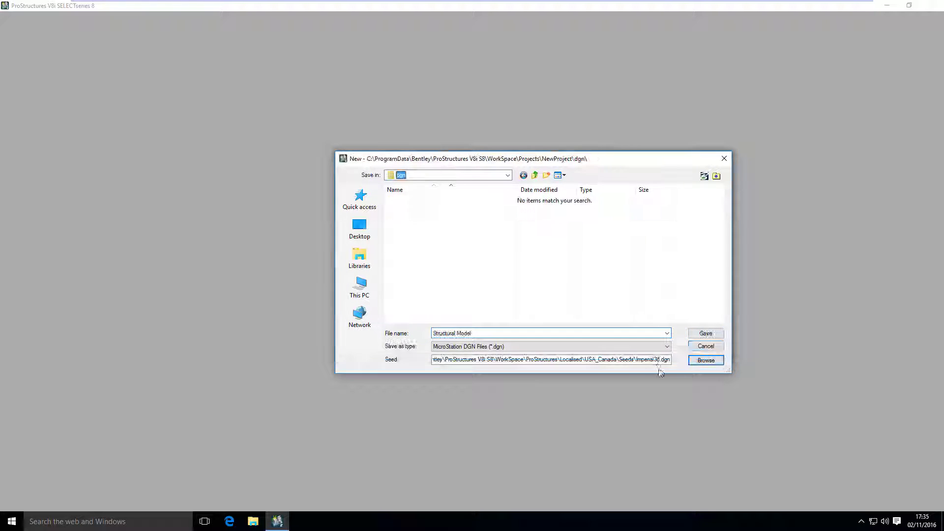
left_click(705, 334)
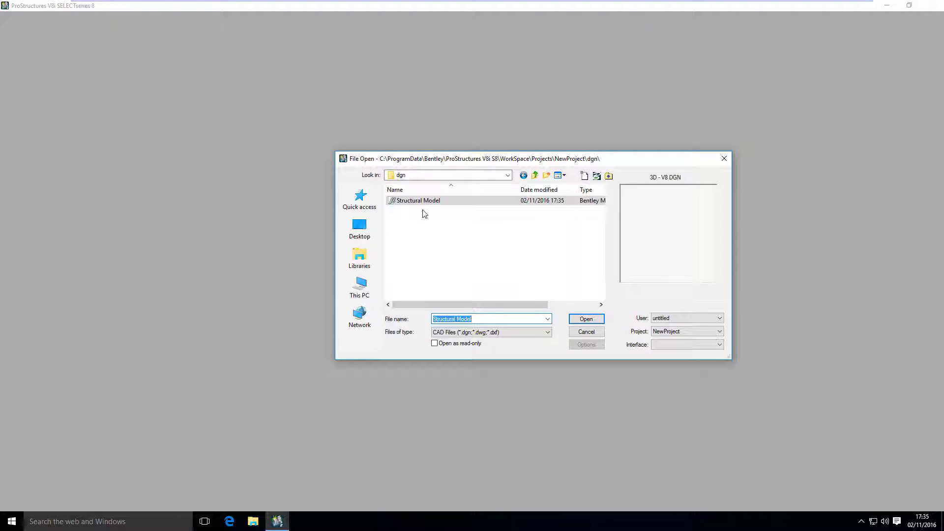
left_click(589, 319)
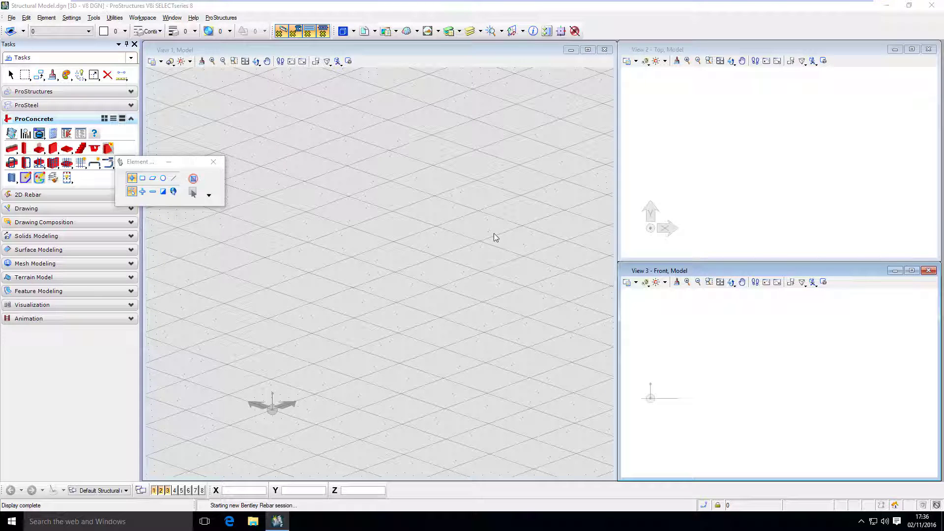
- Close the RSS Reader window to uncover the three model views
left_click(713, 109)
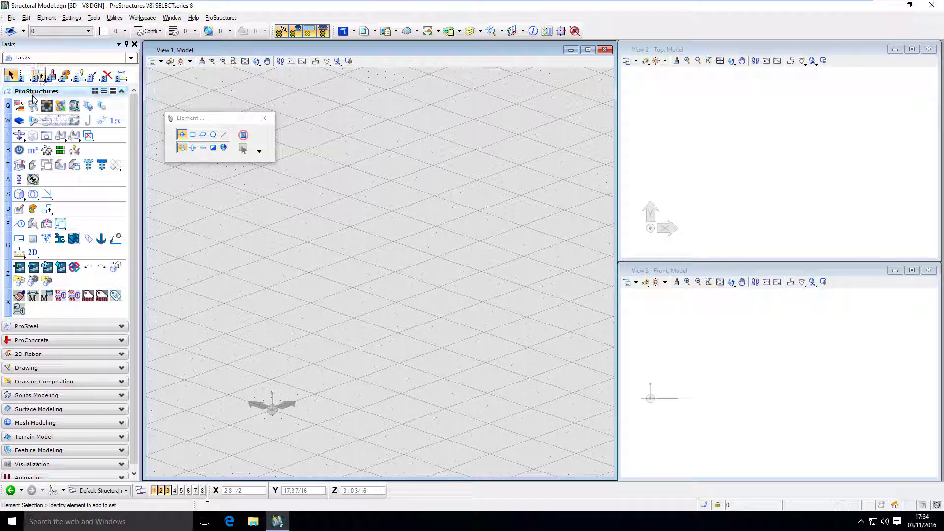
- Open the License Selection dialog from ProStructures > Setup > License...
left_click(221, 17)
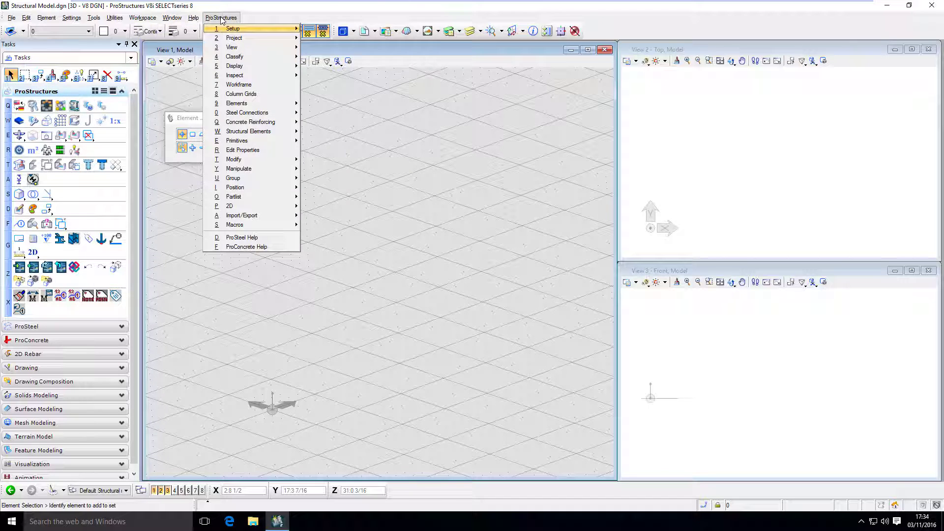
mouse_move(227, 28)
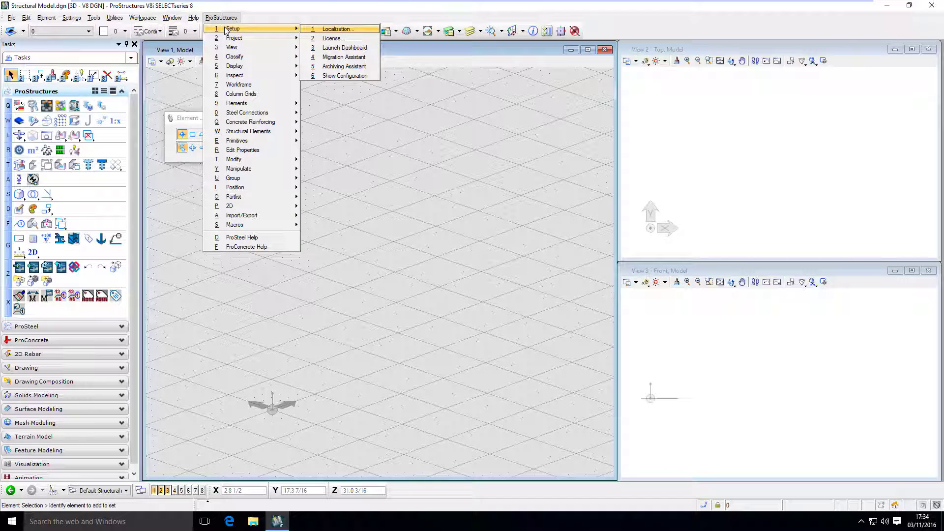
left_click(332, 39)
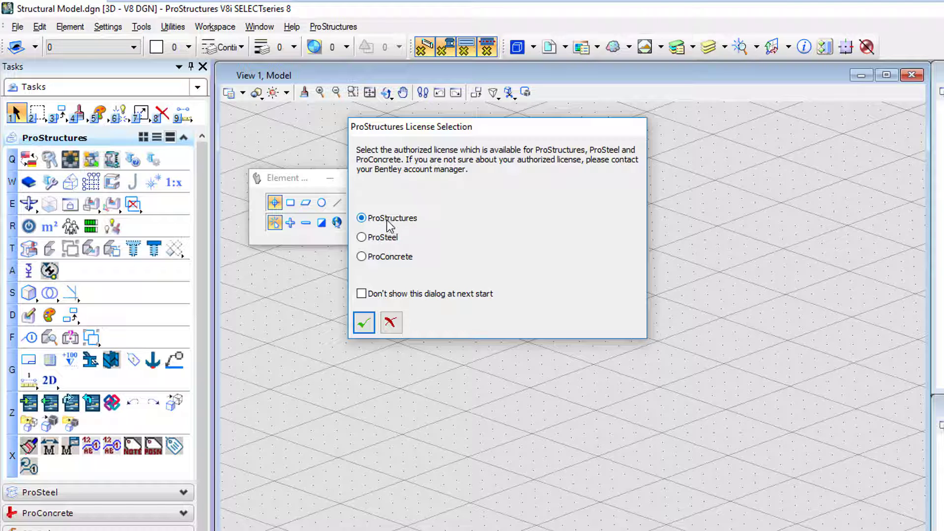
- Switch the license to ProConcrete and acknowledge the restart notice
left_click(400, 257)
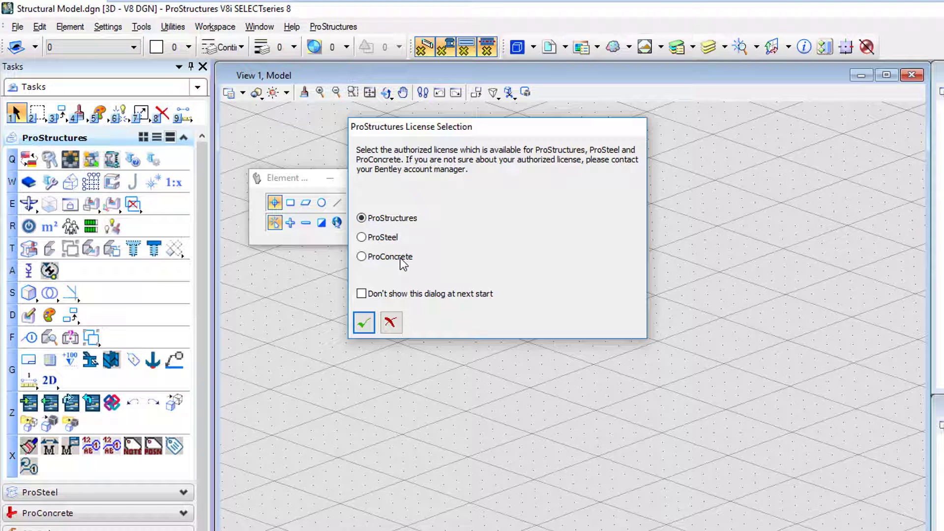
left_click(363, 323)
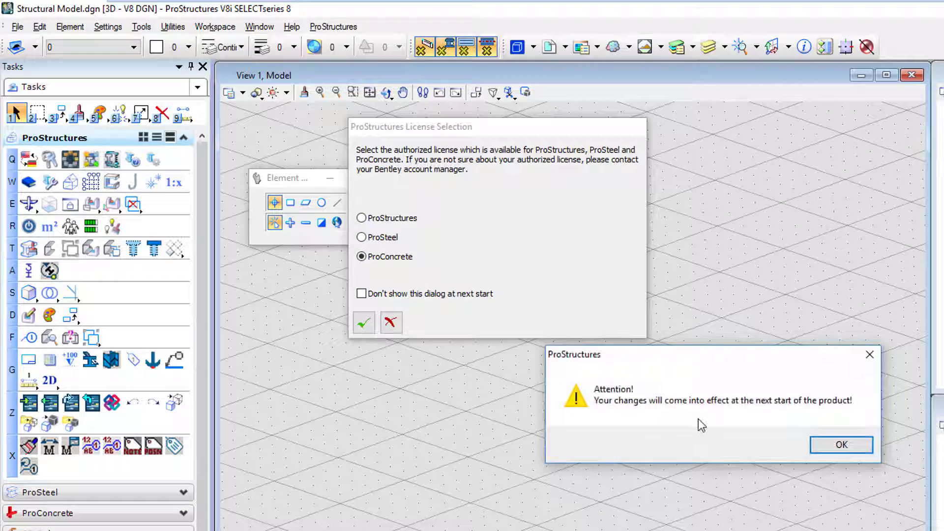
left_click(830, 445)
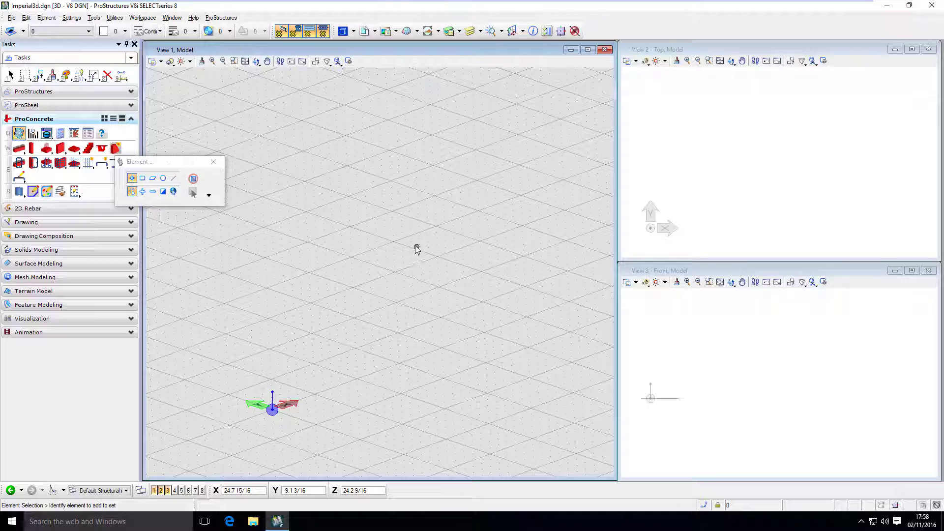
- Expand the ProStructures task group and check Change Localization for USA_Canada
left_click(79, 92)
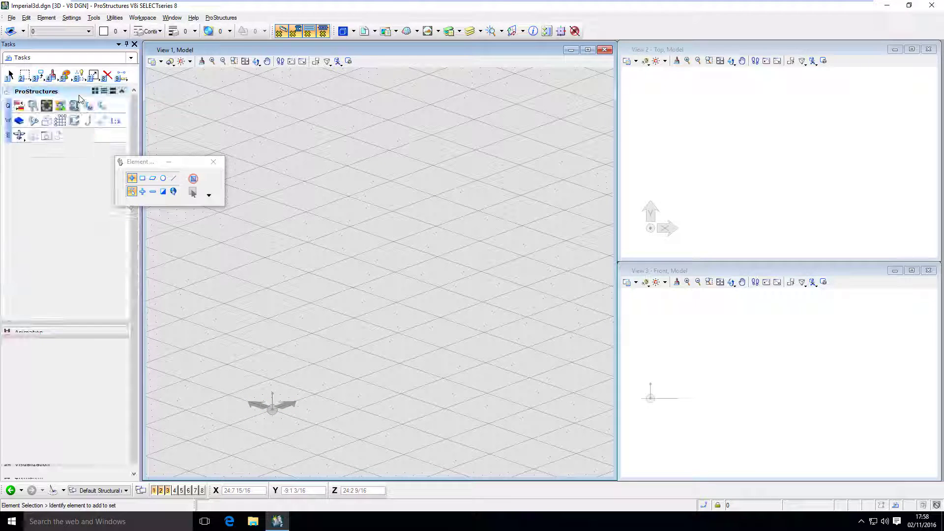
left_click(18, 106)
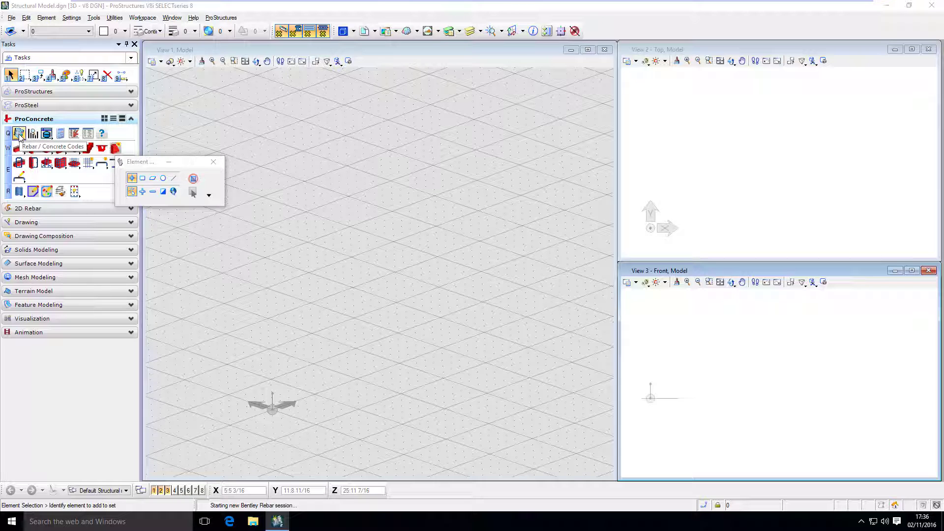
- In Rebar / Concrete Codes, briefly set ACI_Si current, then restore ACI_Ii as current and close
left_click(19, 134)
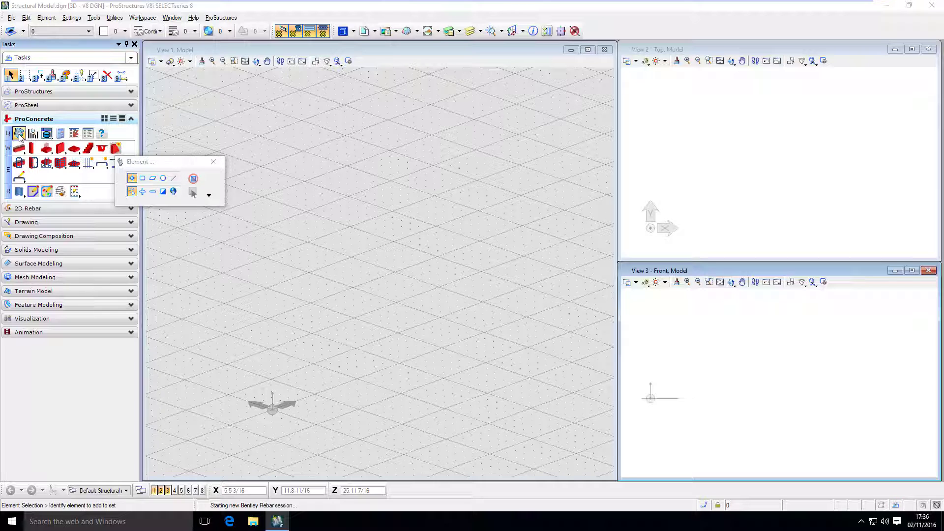
left_click_drag(167, 59, 314, 116)
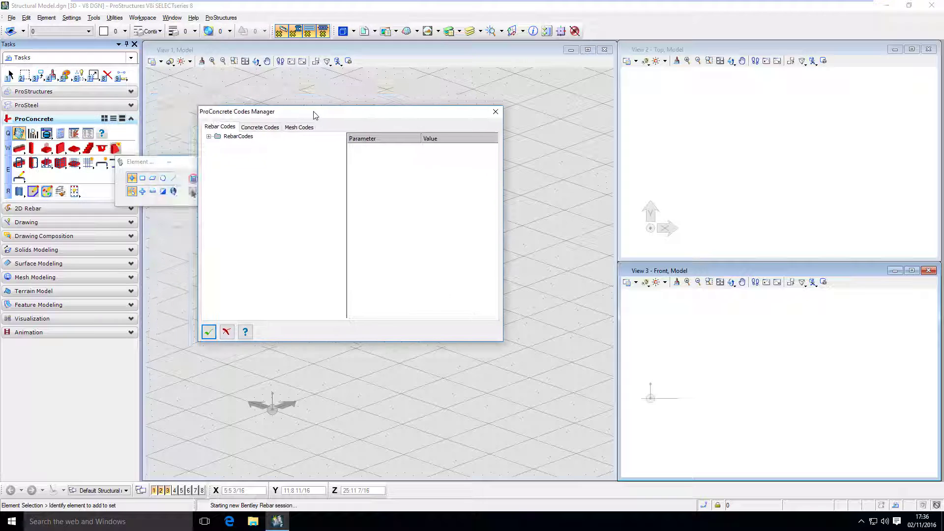
left_click(209, 137)
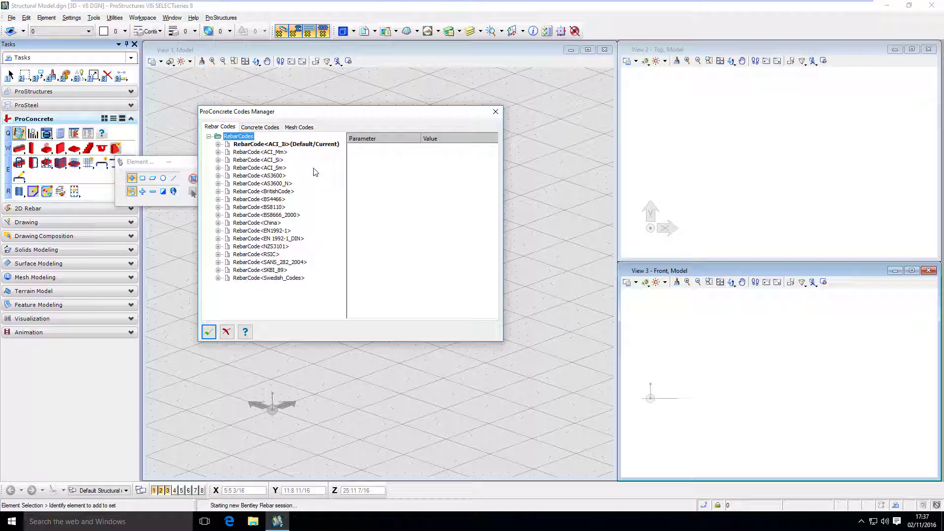
left_click(281, 161)
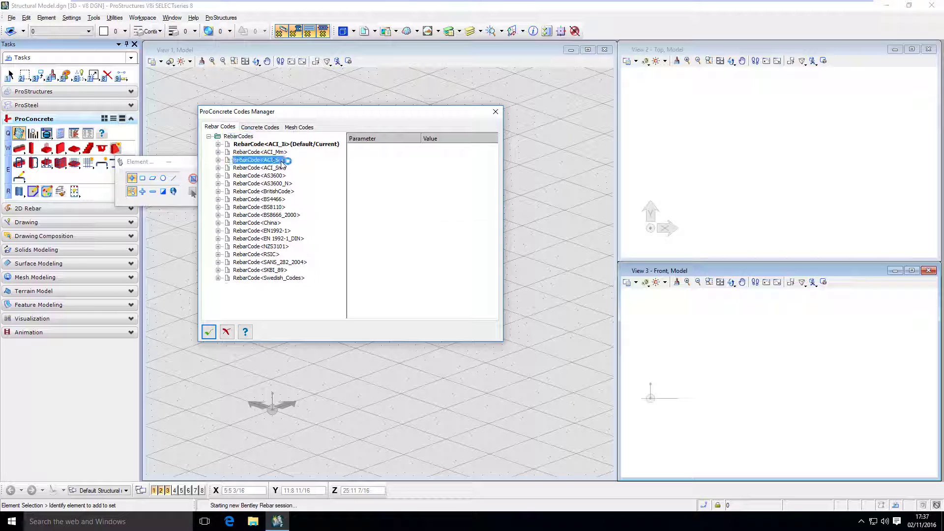
right_click(279, 163)
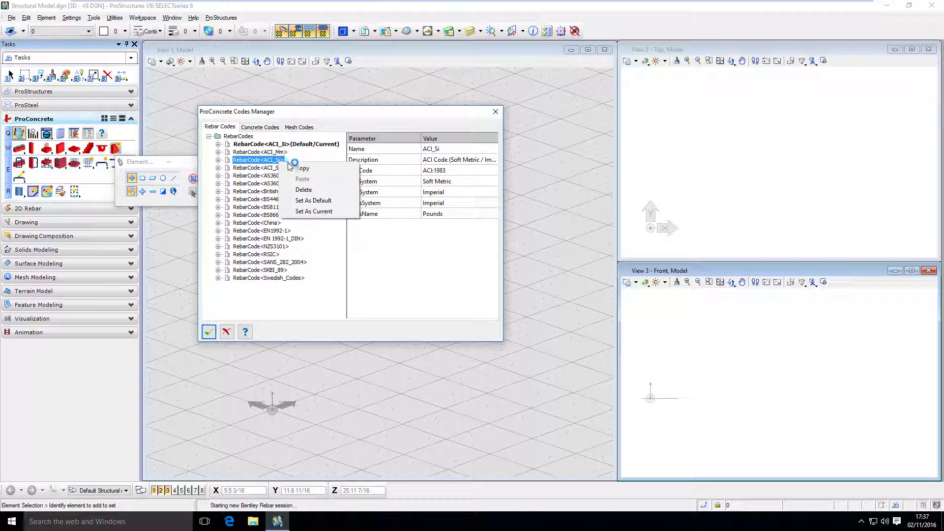
left_click(331, 213)
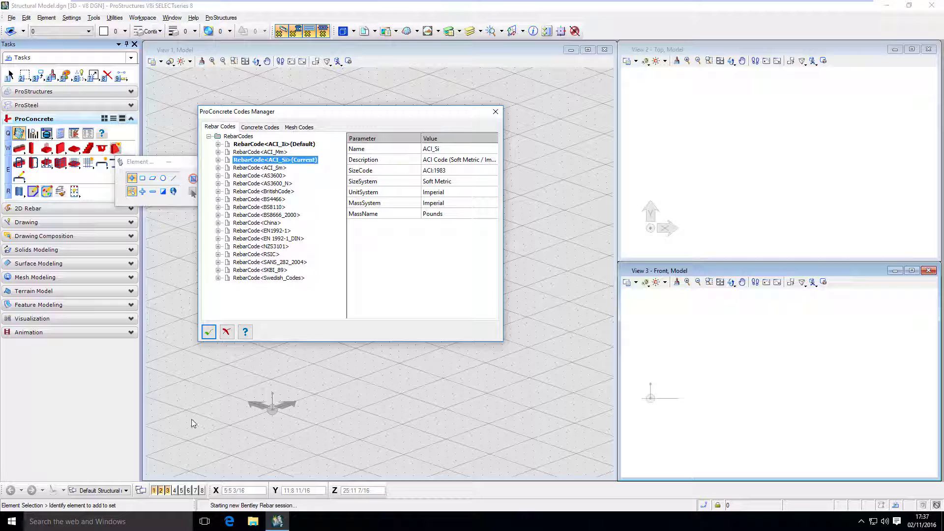
right_click(305, 144)
left_click(339, 194)
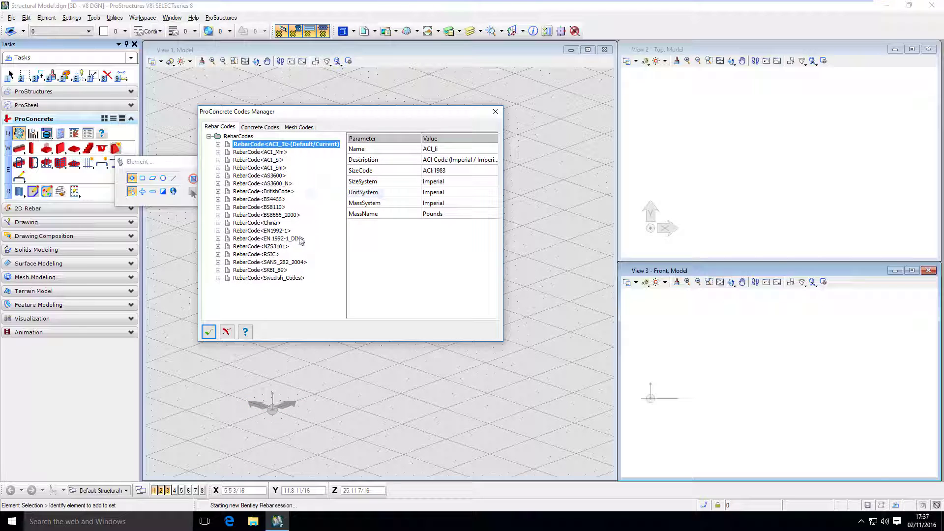
left_click(209, 333)
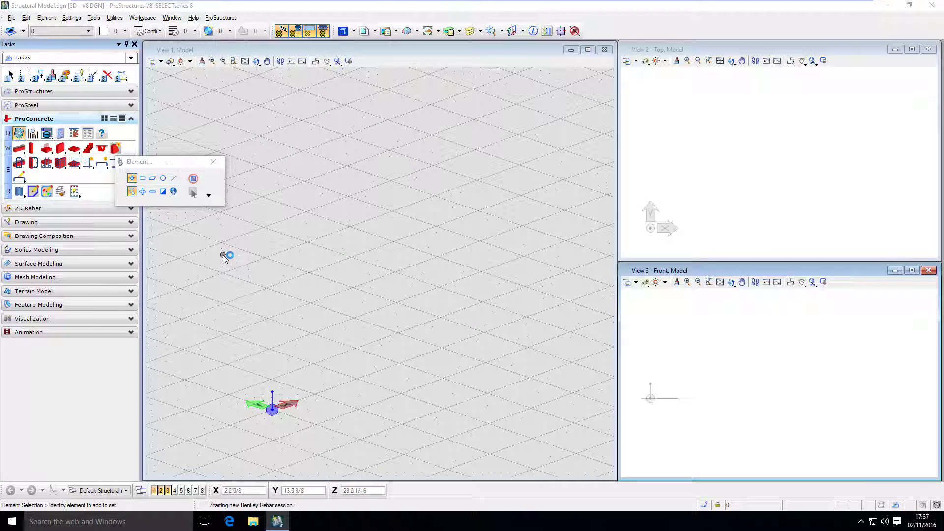
- Bring up File Open and climb up to the ProStructures V8i S8 folder
left_click(15, 18)
left_click(25, 38)
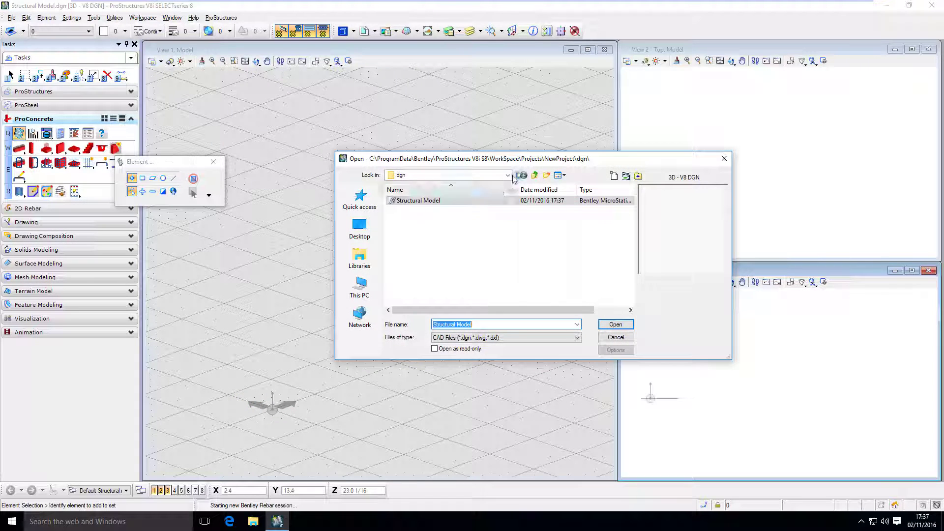
left_click(534, 175)
left_click(534, 175)
left_click(534, 175)
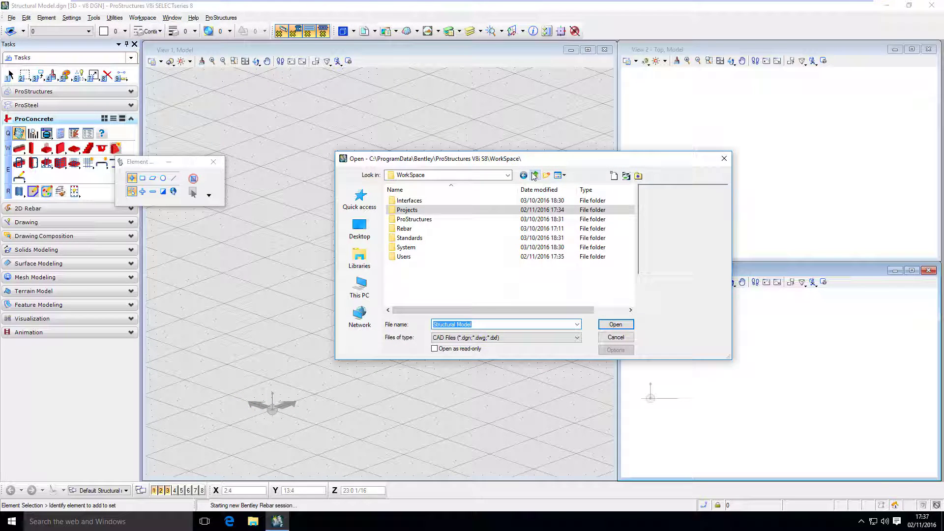
left_click(534, 176)
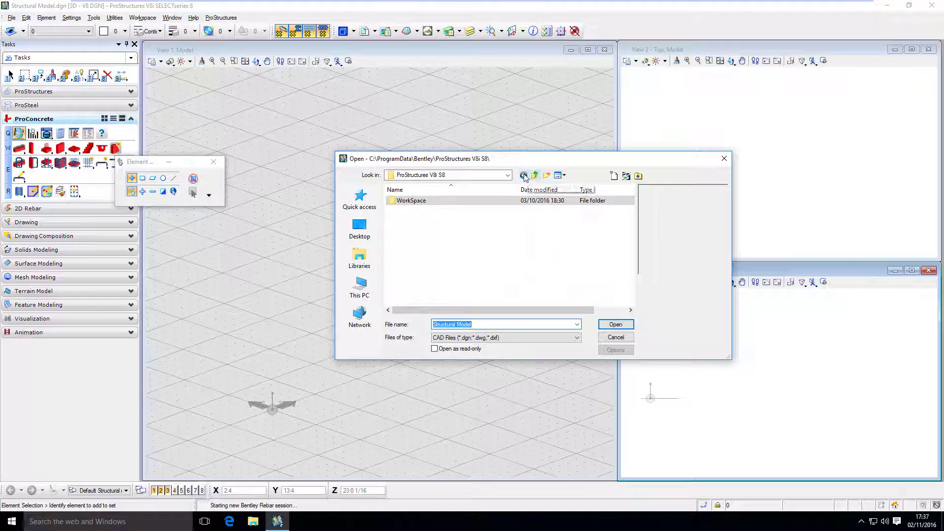
- Open Imperial3d.dgn from WorkSpace > ProStructures > Localised > USA_Canada > Seeds
double_click(473, 201)
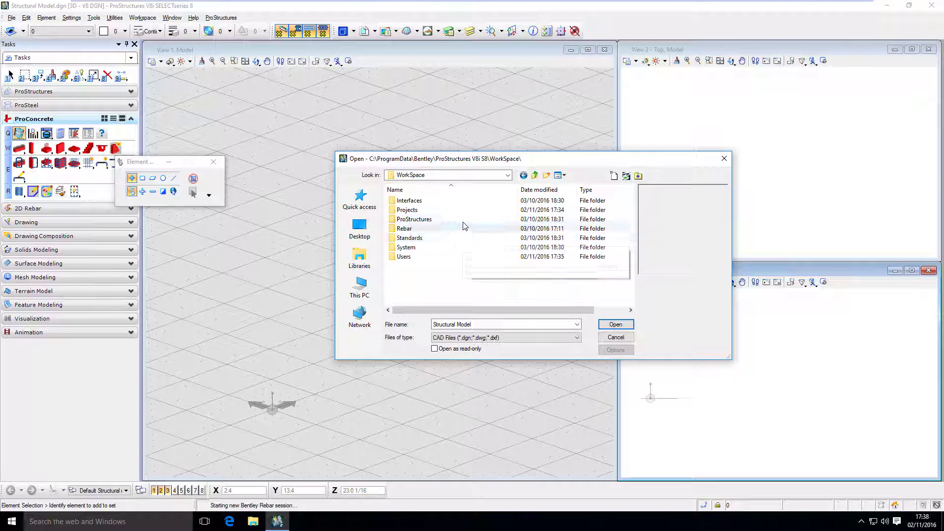
double_click(463, 221)
double_click(448, 266)
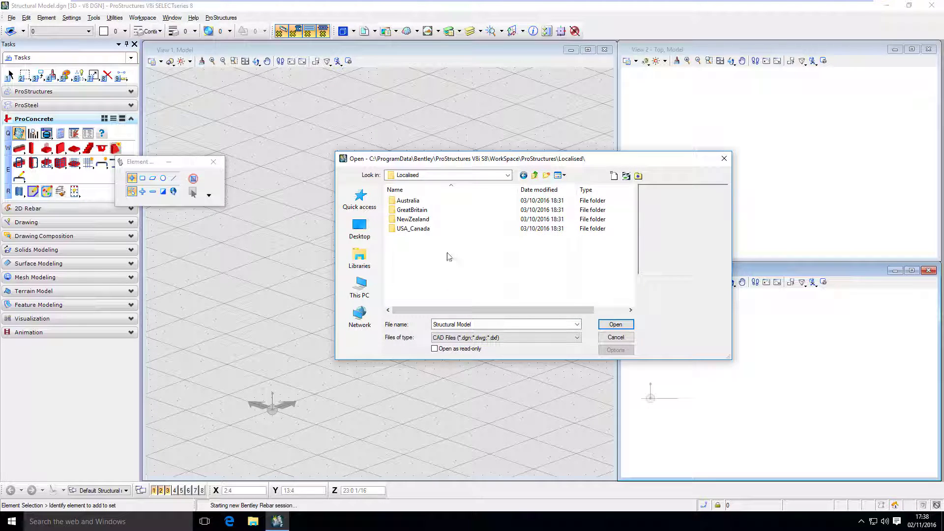
double_click(439, 231)
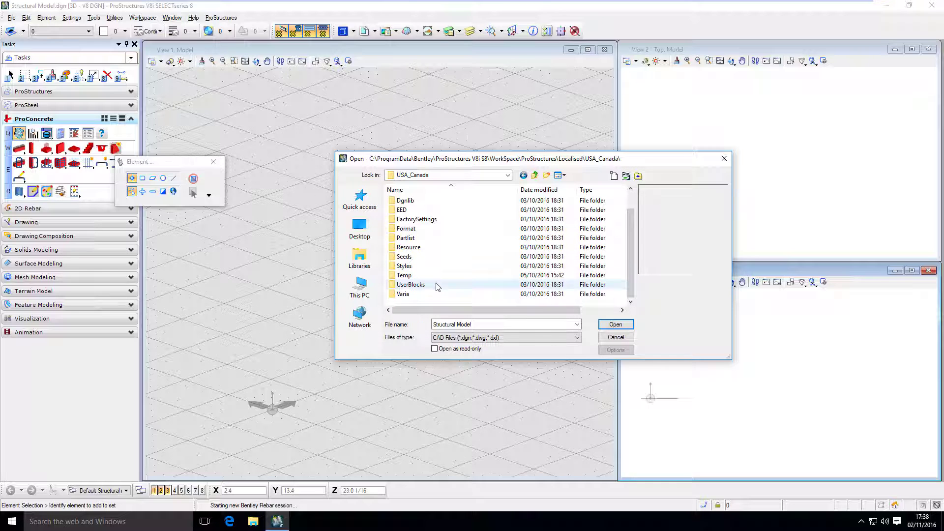
double_click(433, 256)
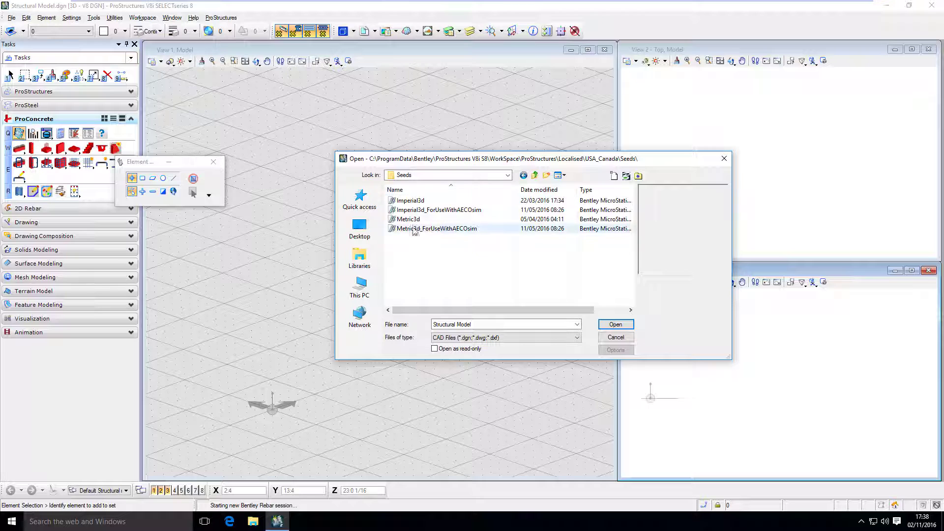
left_click(407, 200)
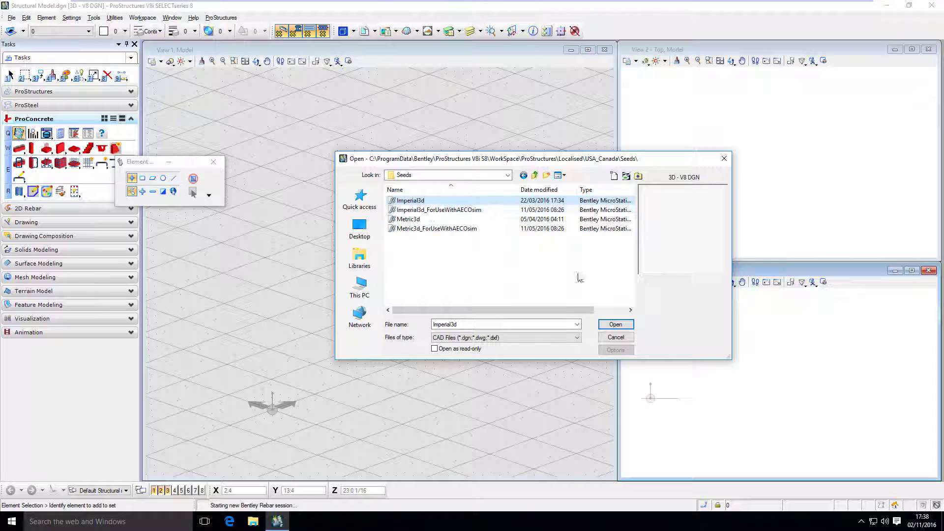
left_click(610, 324)
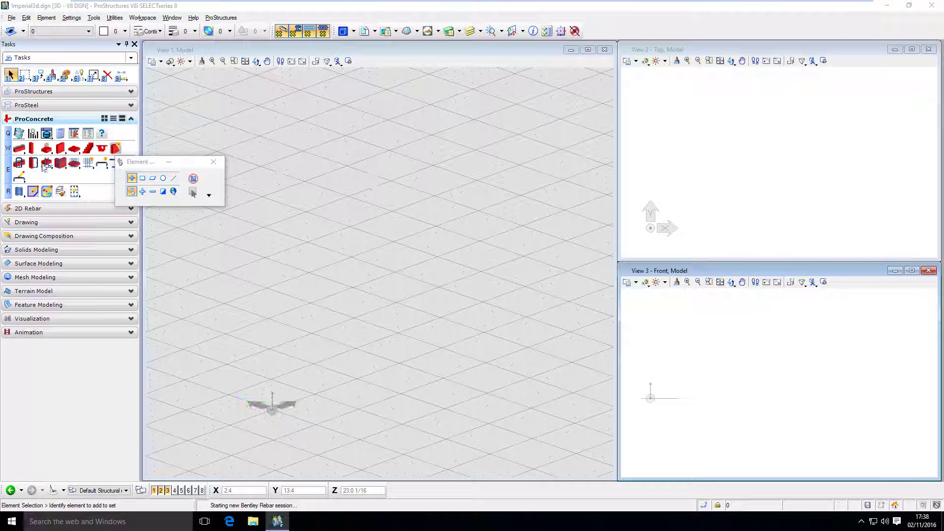
left_click(19, 133)
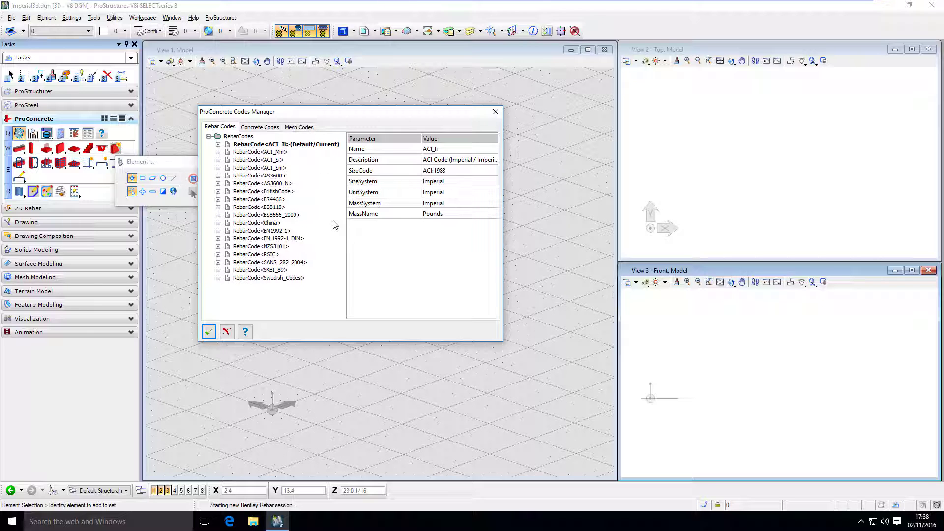
left_click(496, 113)
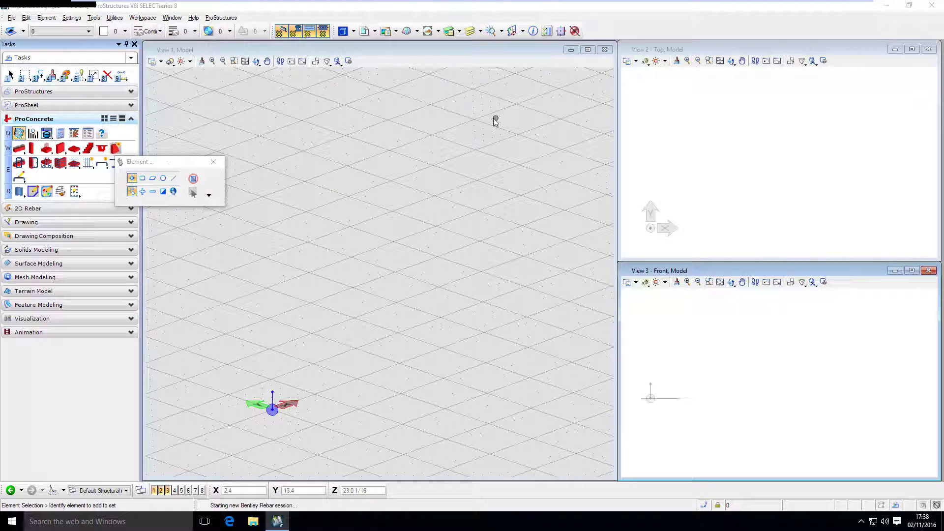